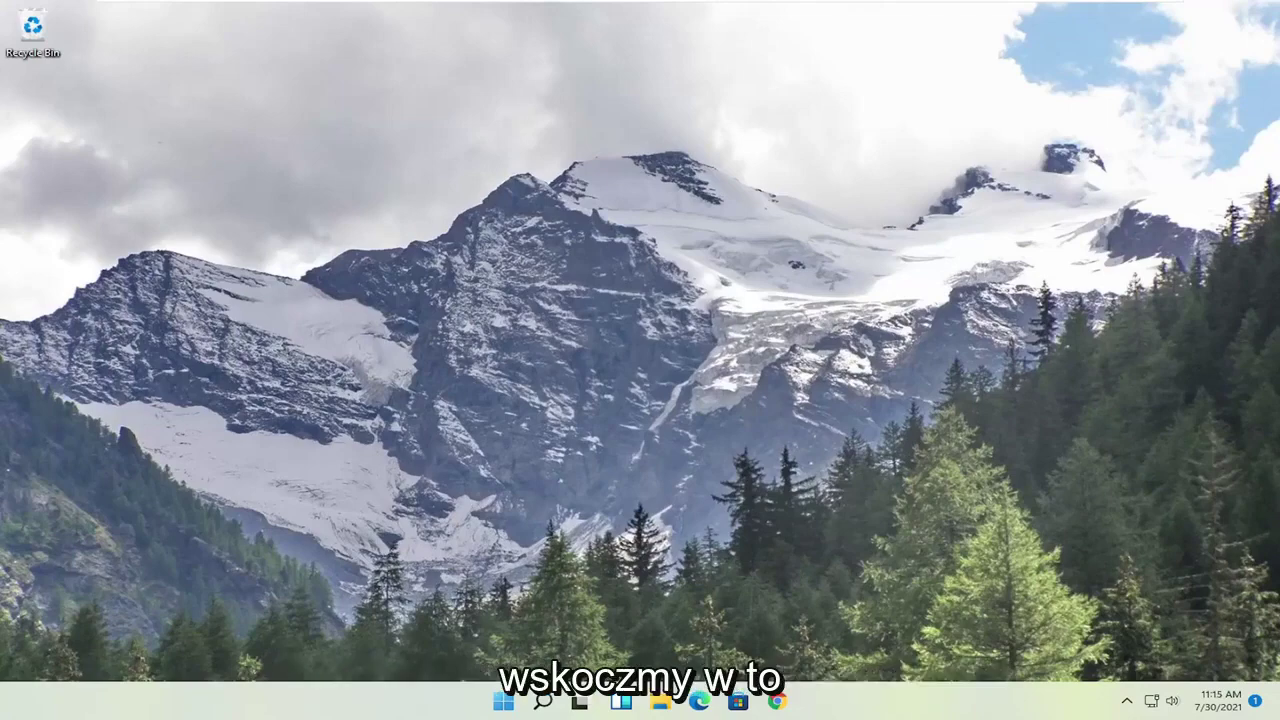
Step: Search Start for cmd and launch Command Prompt with Run as administrator
click(506, 702)
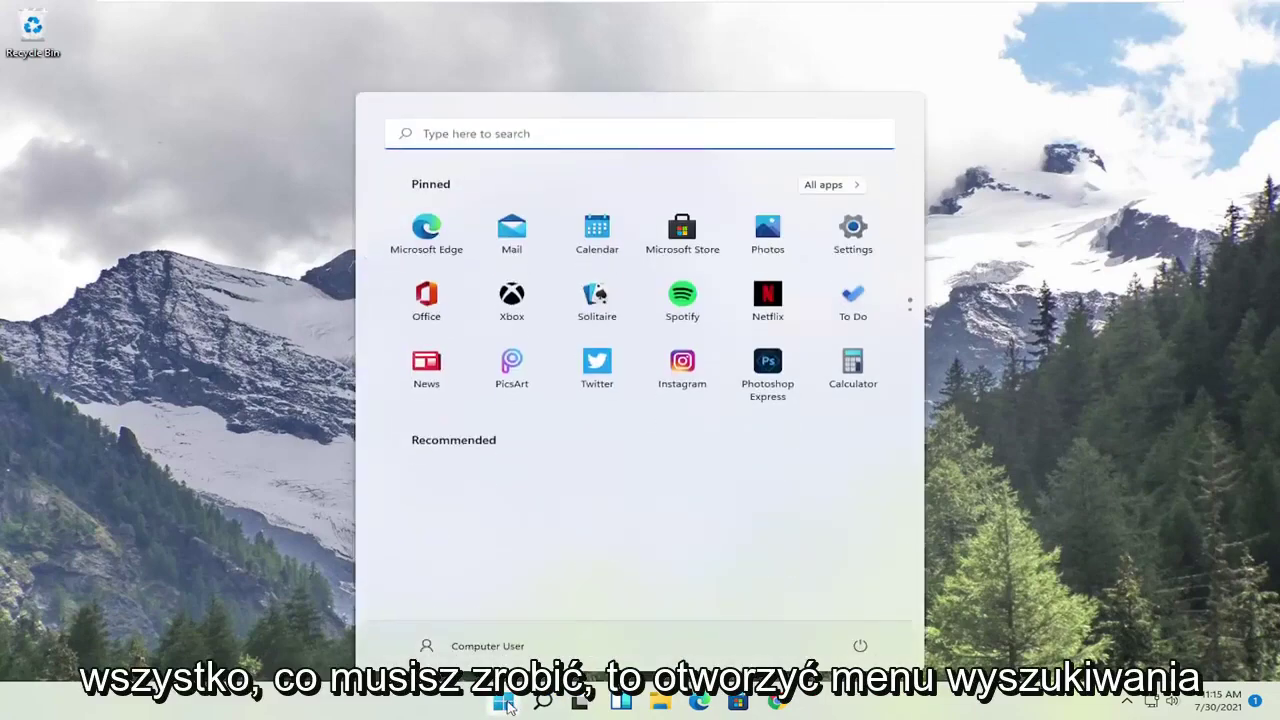
text(cmd)
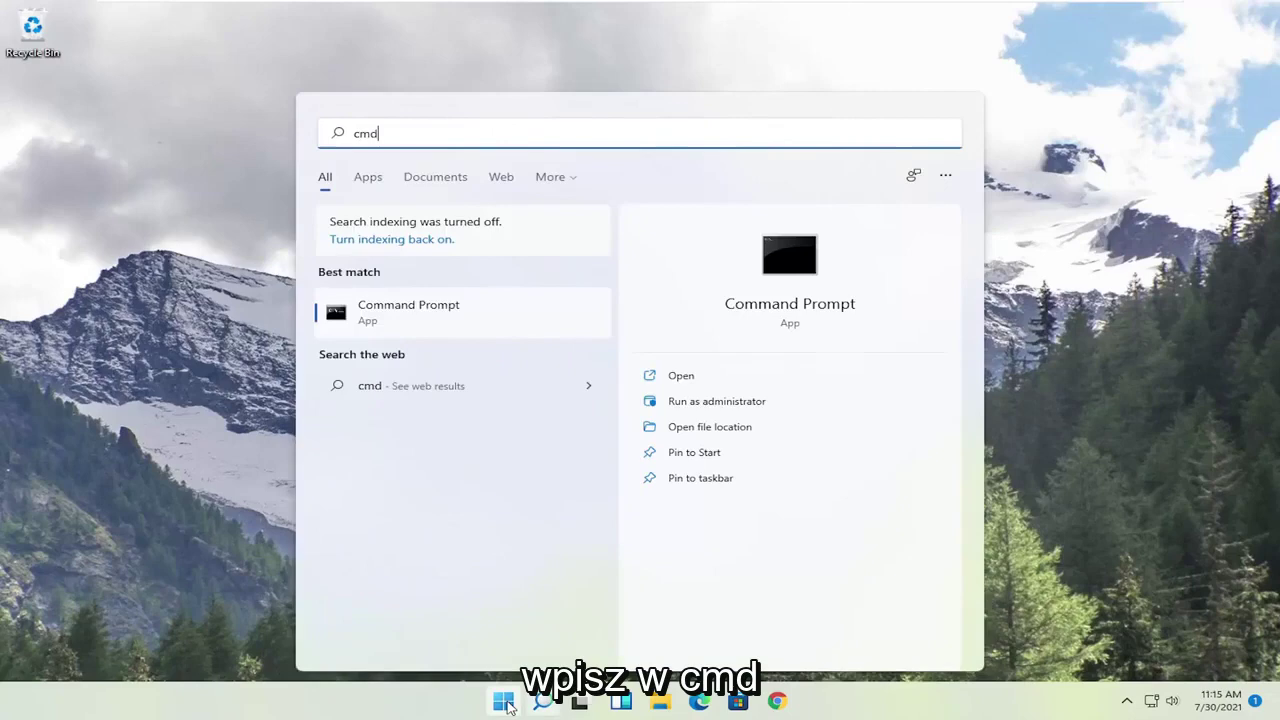
right_click(399, 316)
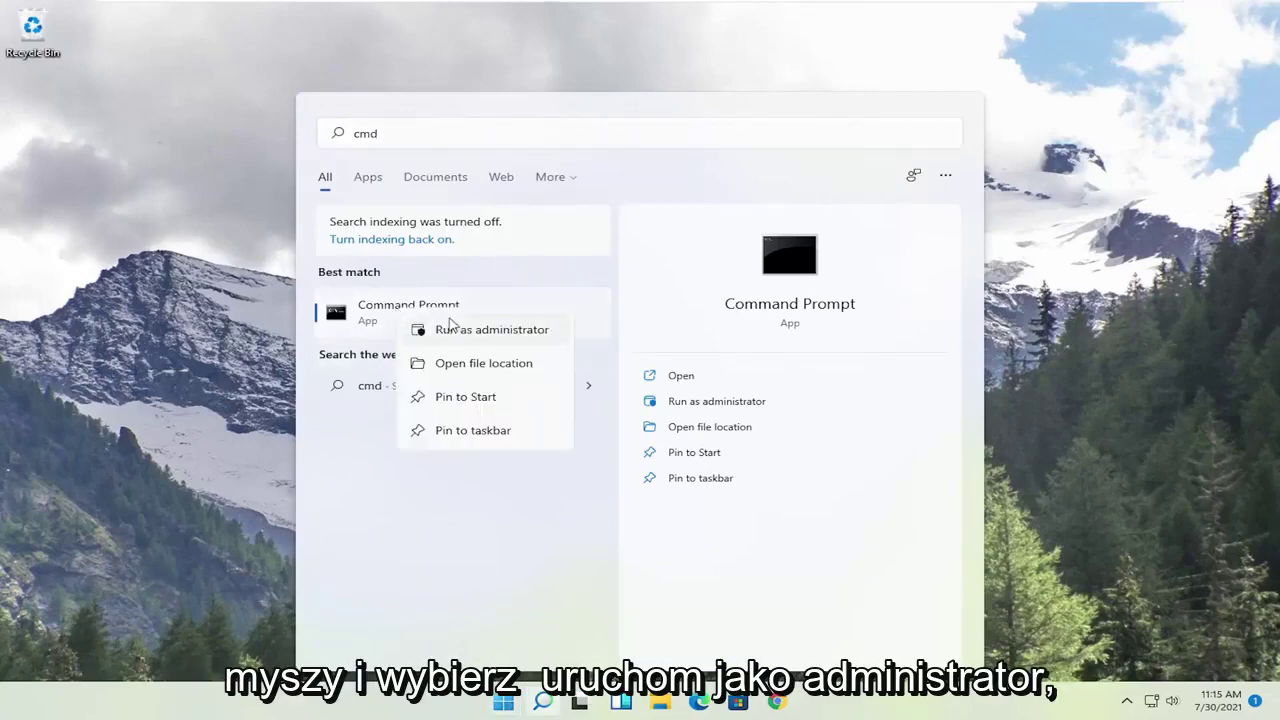
click(465, 336)
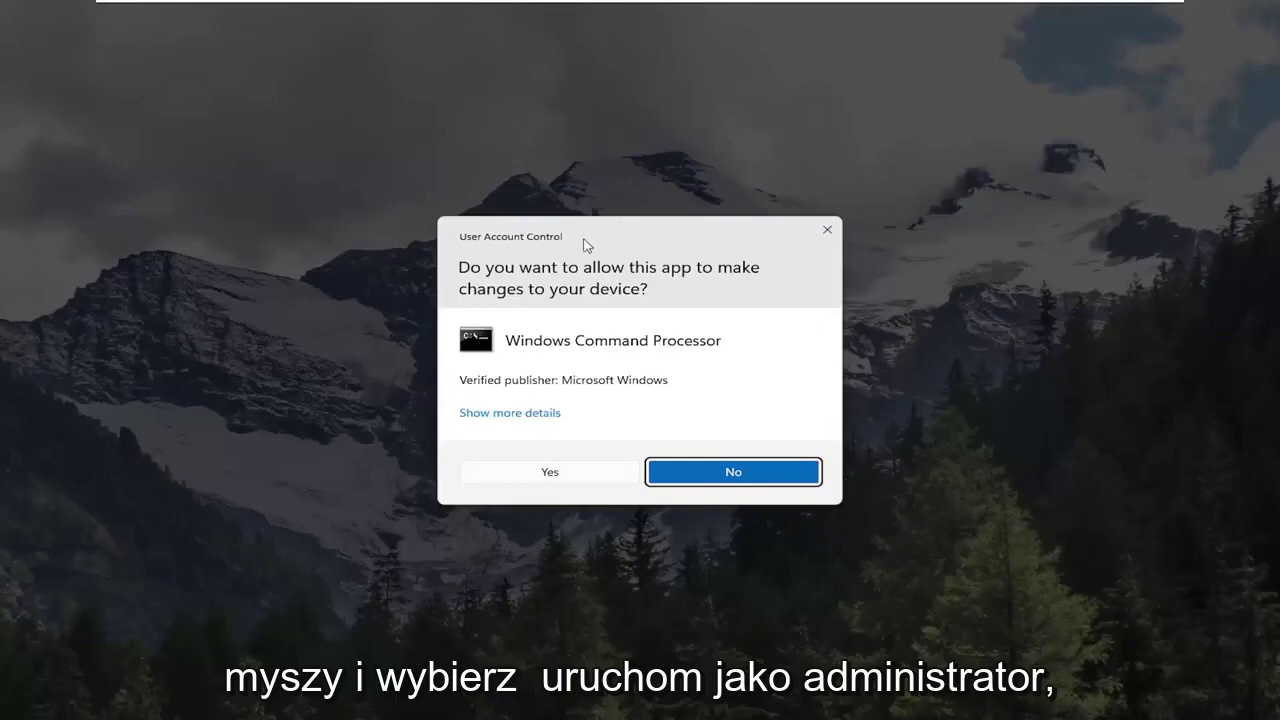
Step: Approve the UAC prompt and run 'netsh winsock reset' in the elevated Command Prompt
click(553, 478)
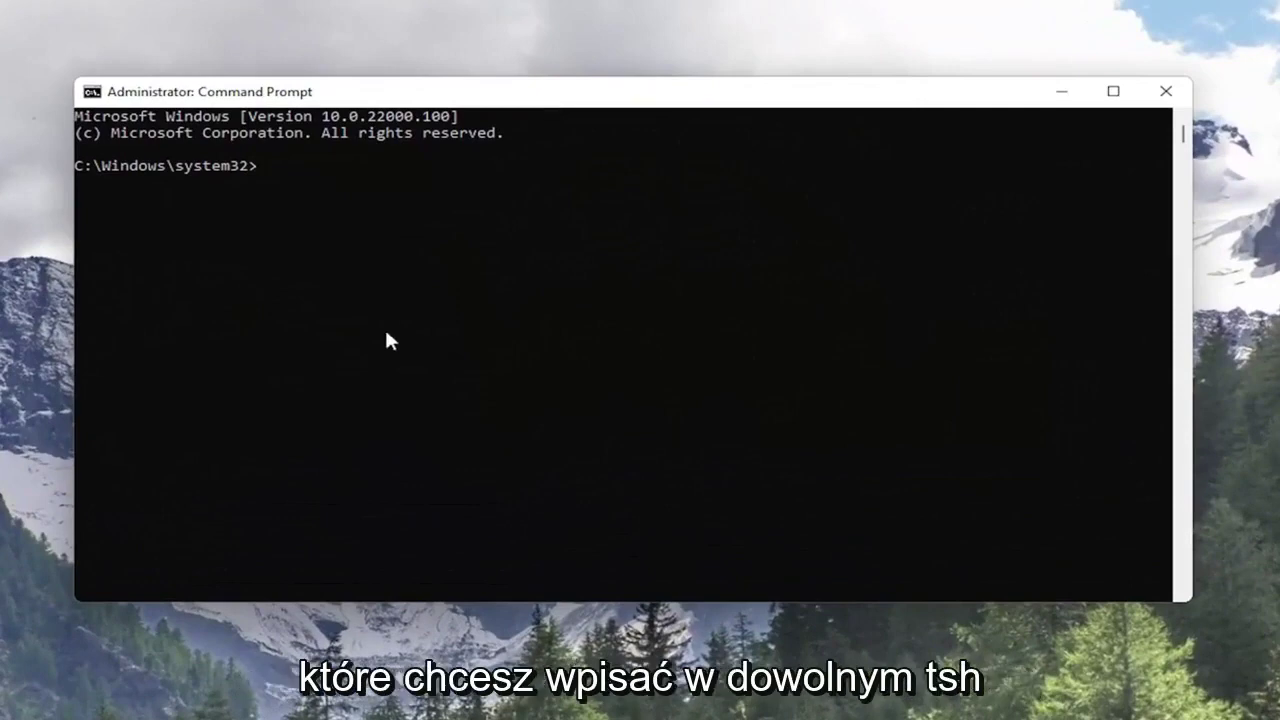
text(netsh )
text(winso)
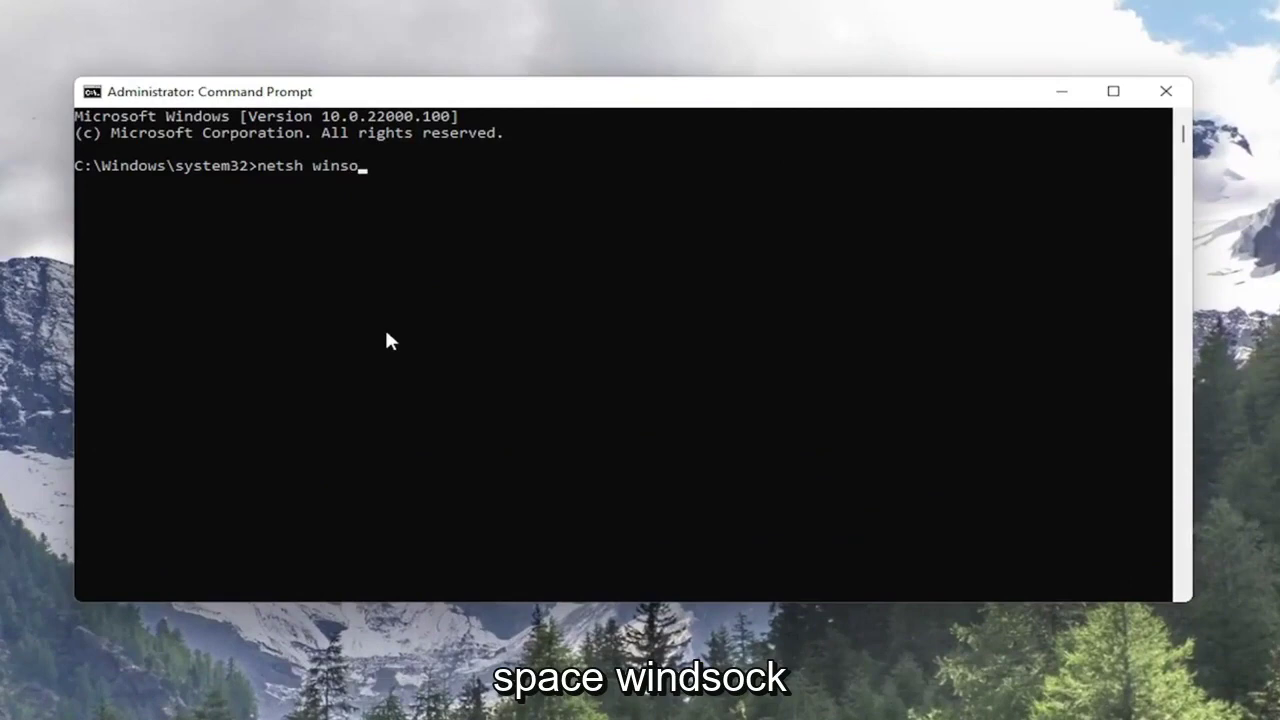
text(ck reset)
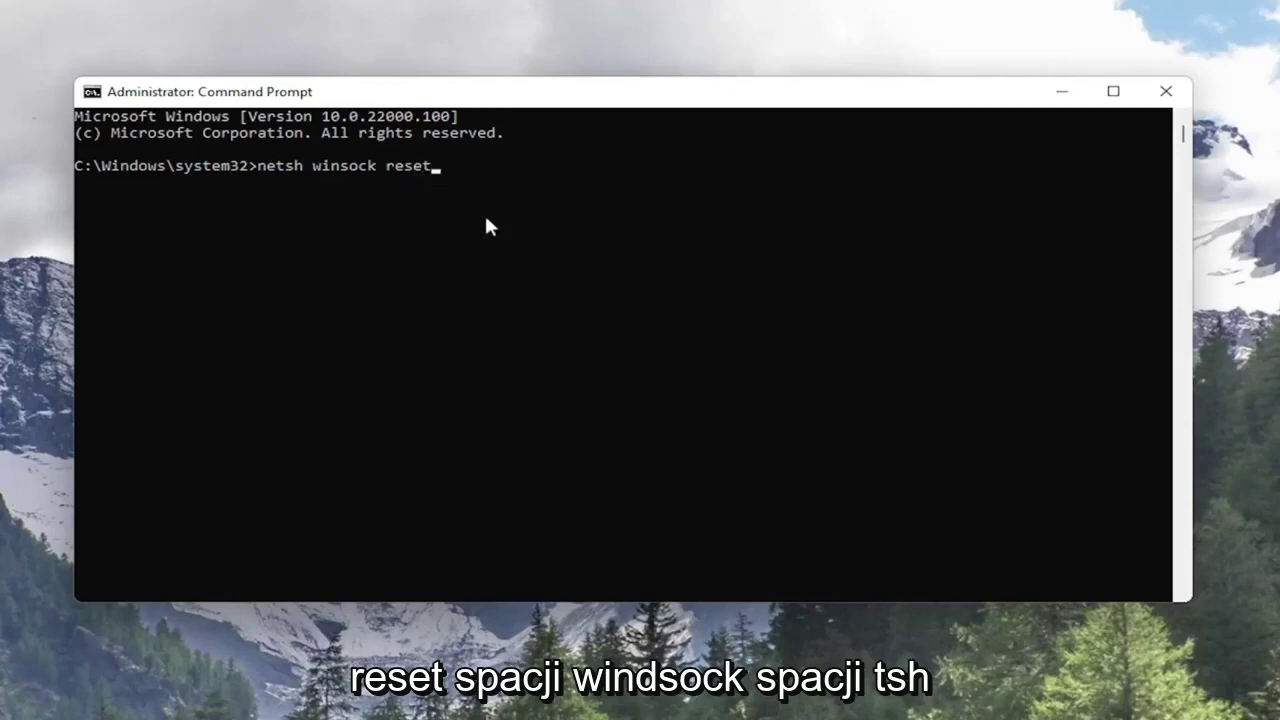
key(Return)
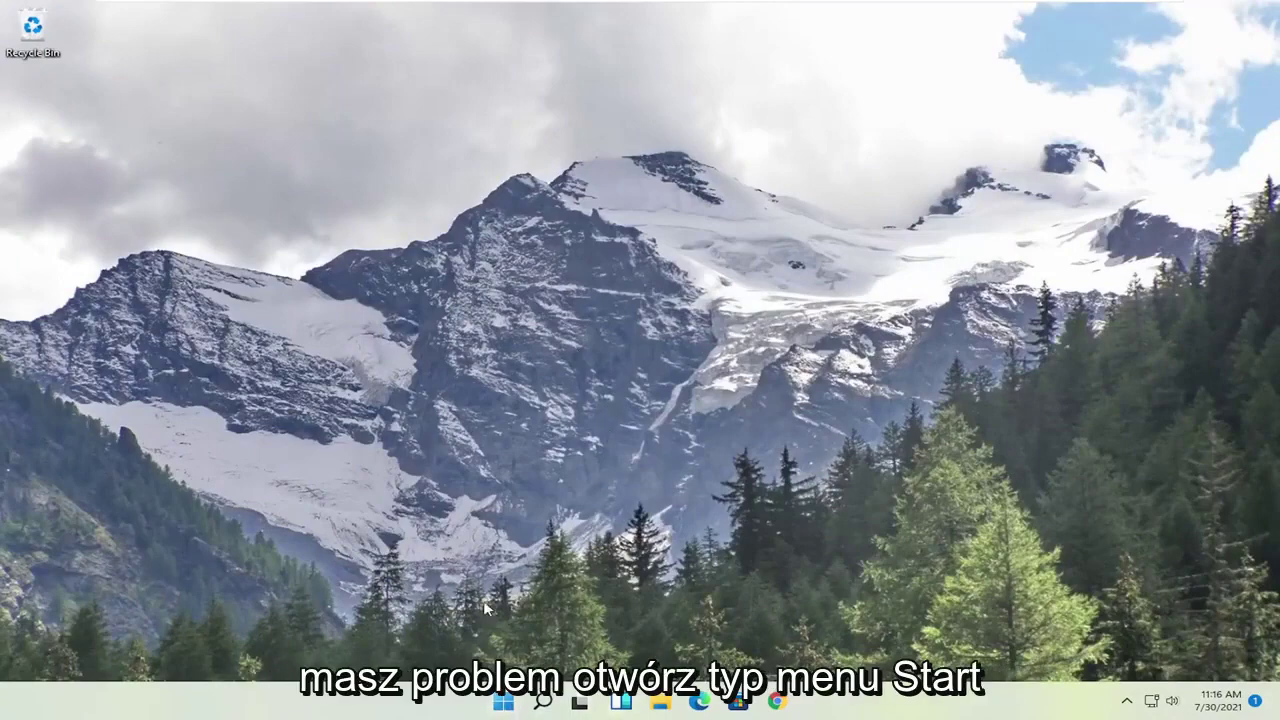
Step: Find Device Manager through Start search and open it
click(513, 704)
text(dev)
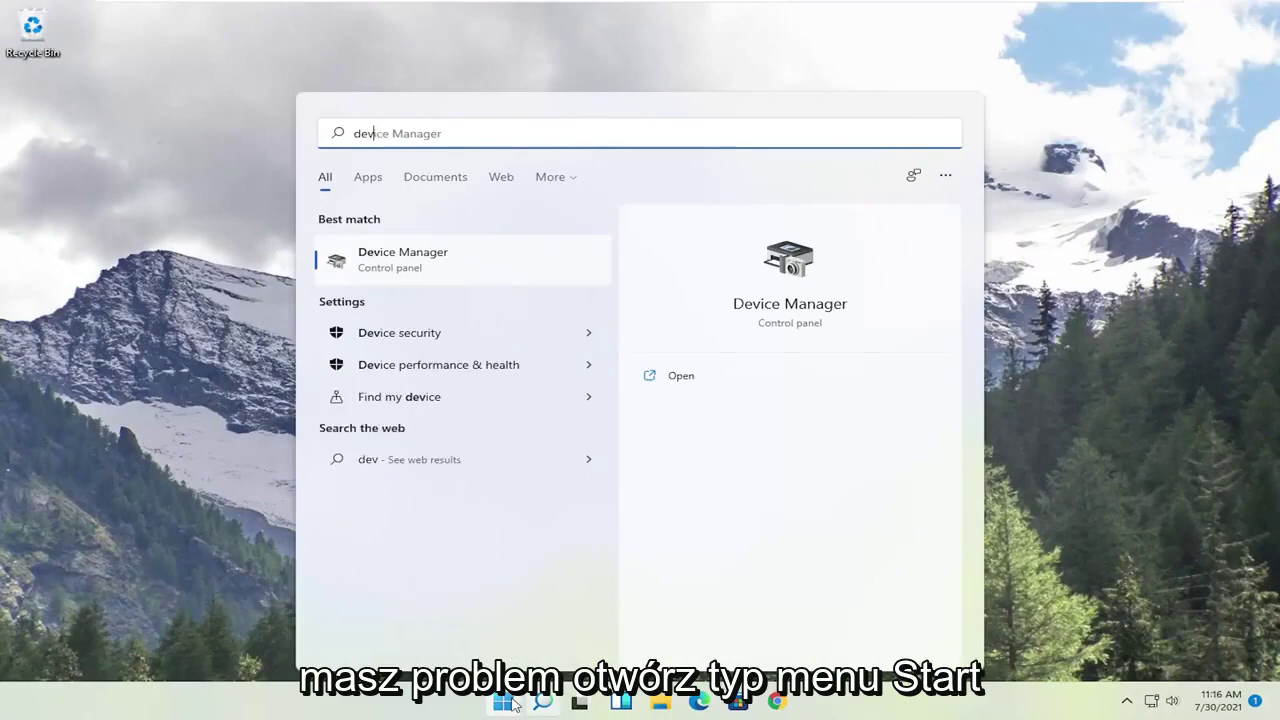
text(ice manager)
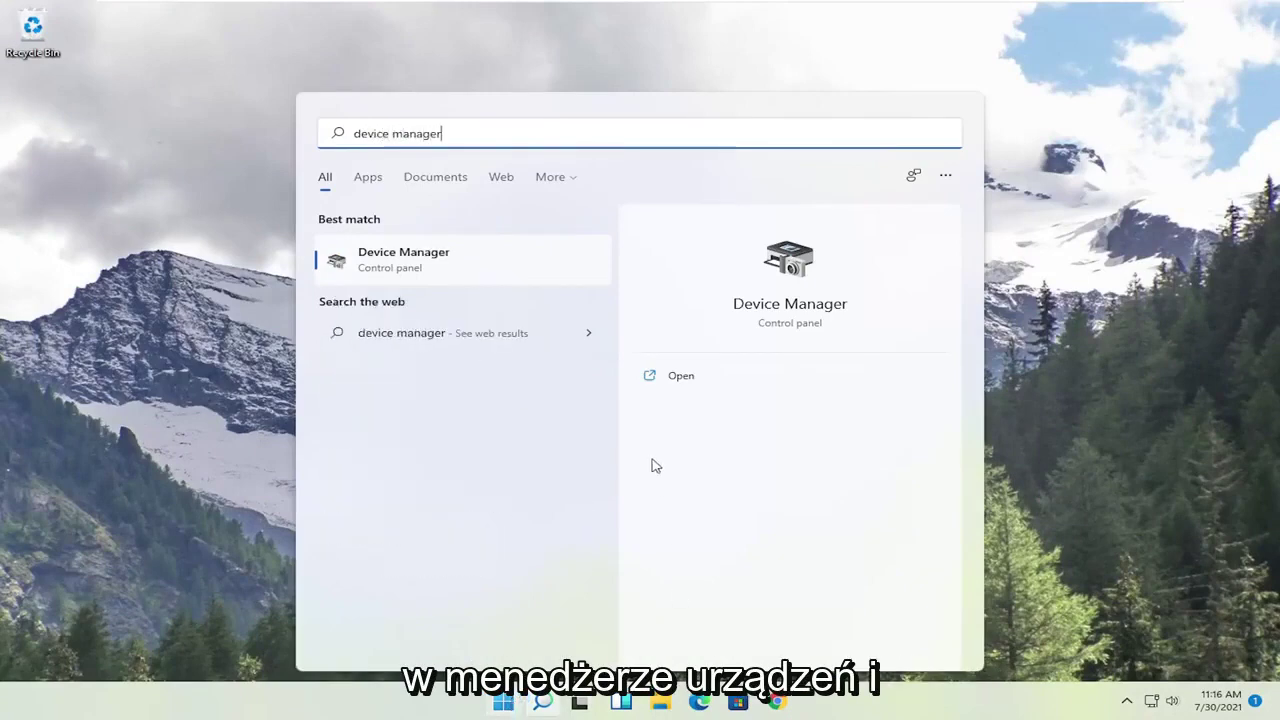
click(432, 260)
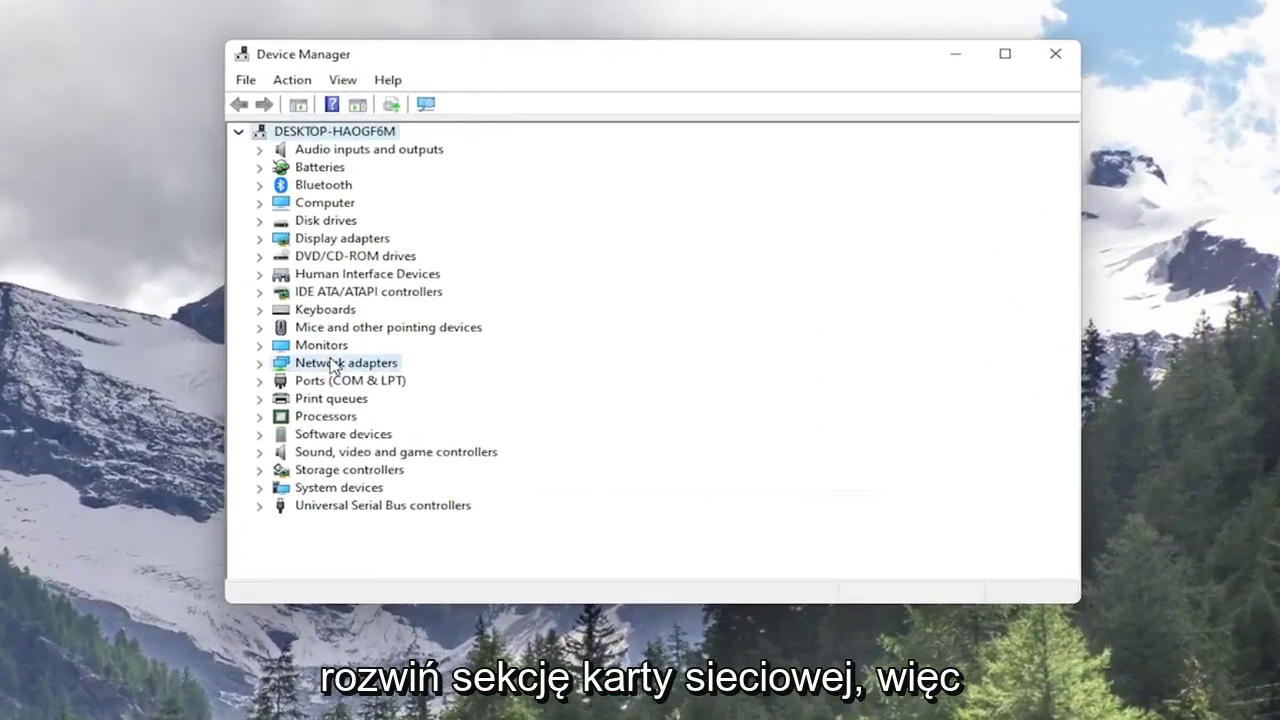
Step: Uninstall the Intel(R) 82574L Gigabit Network Connection under Network adapters
double_click(333, 366)
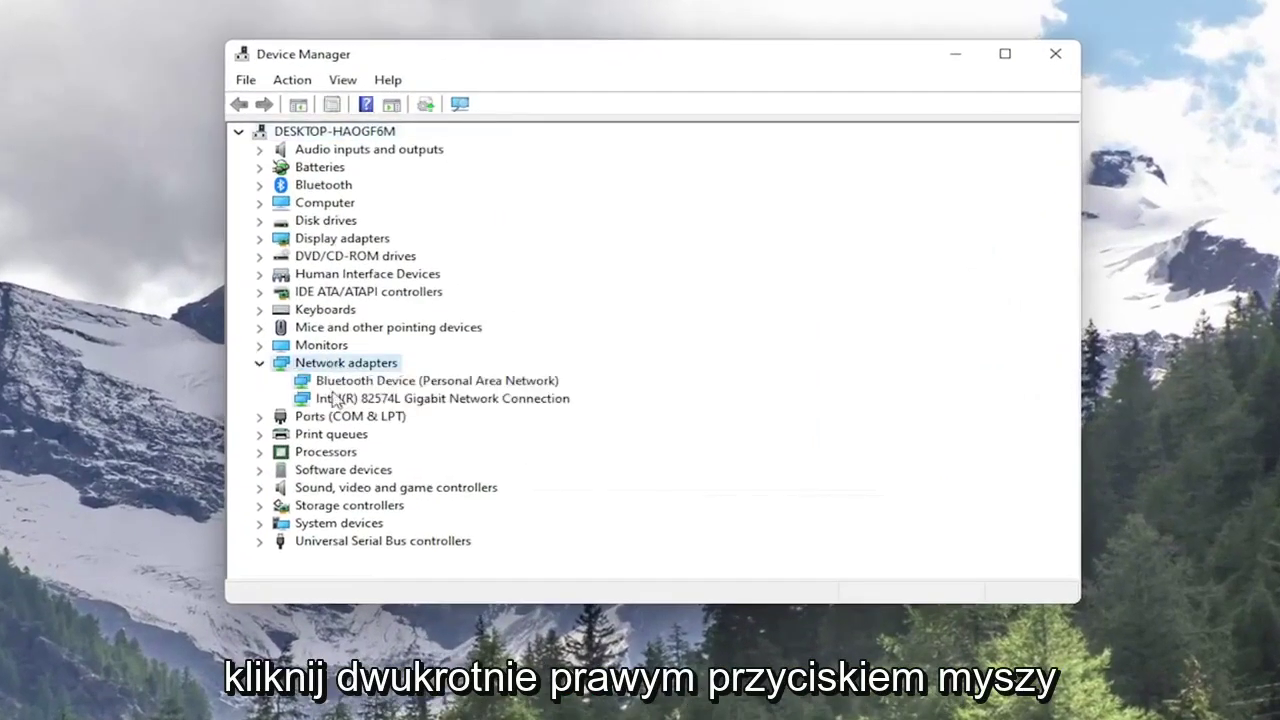
click(336, 400)
right_click(376, 405)
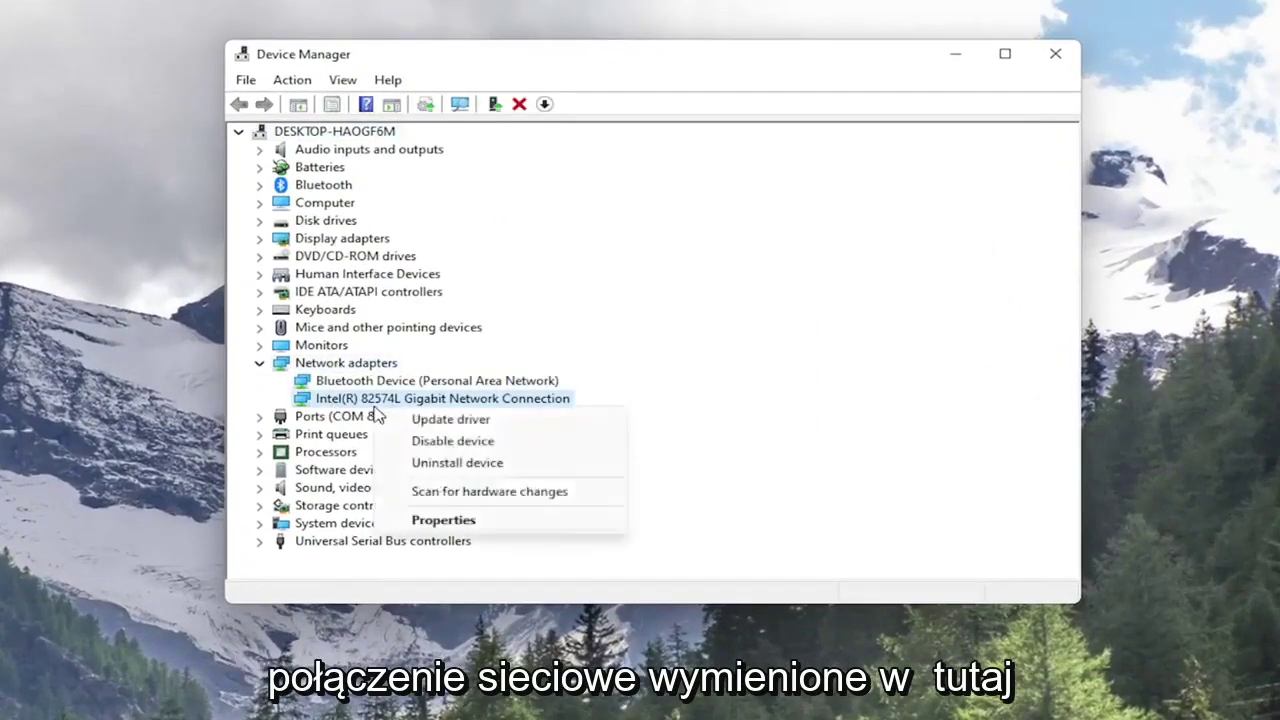
click(429, 465)
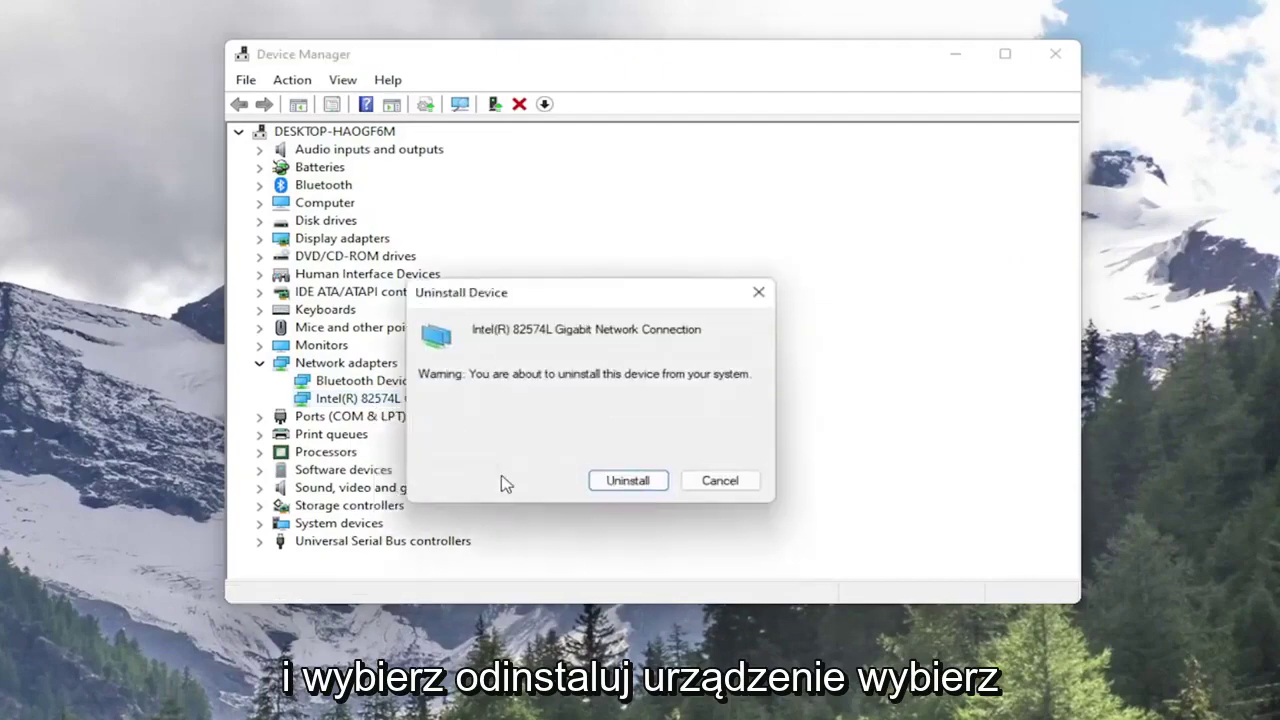
click(622, 482)
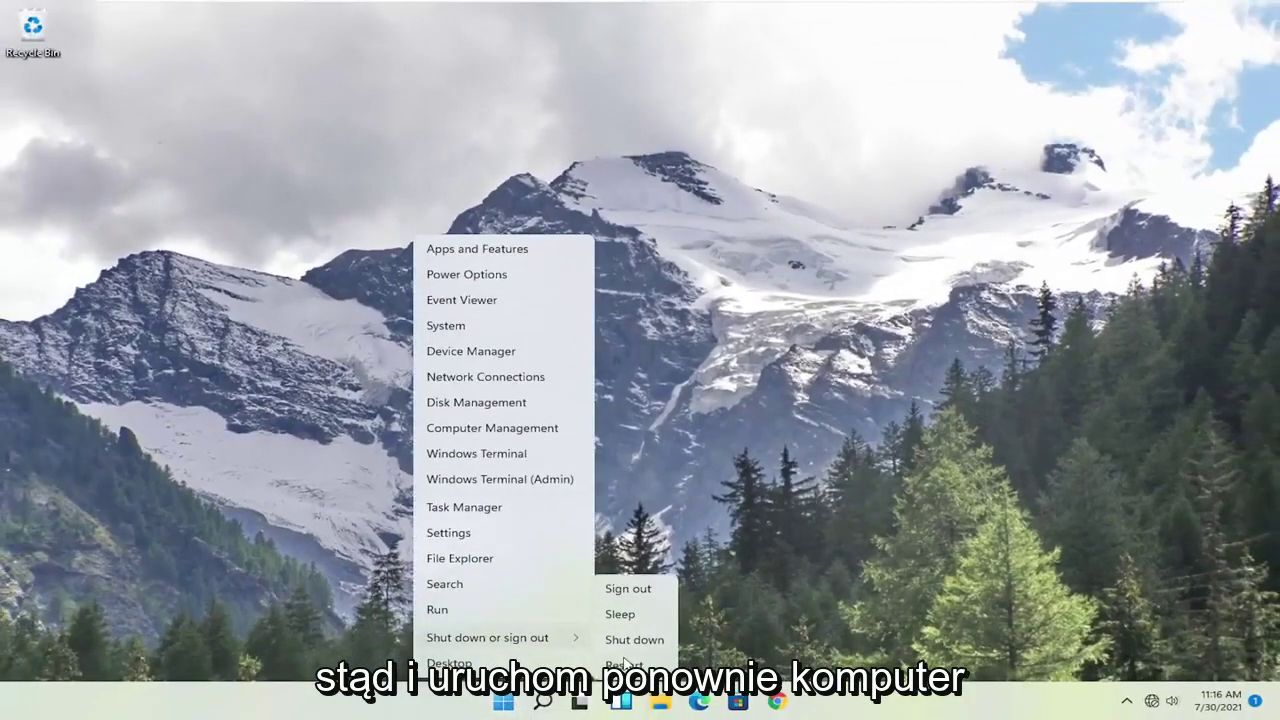
Step: Restart the PC, then mute the system volume in Quick Settings
click(636, 661)
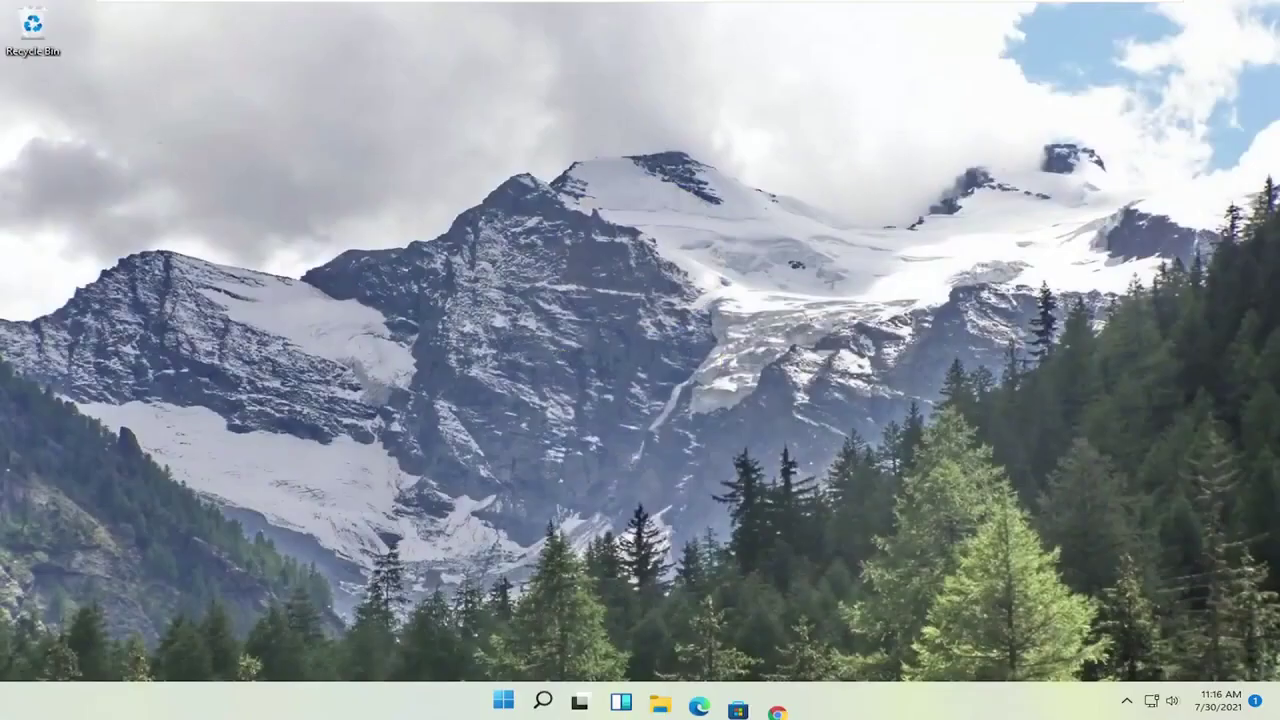
click(1163, 700)
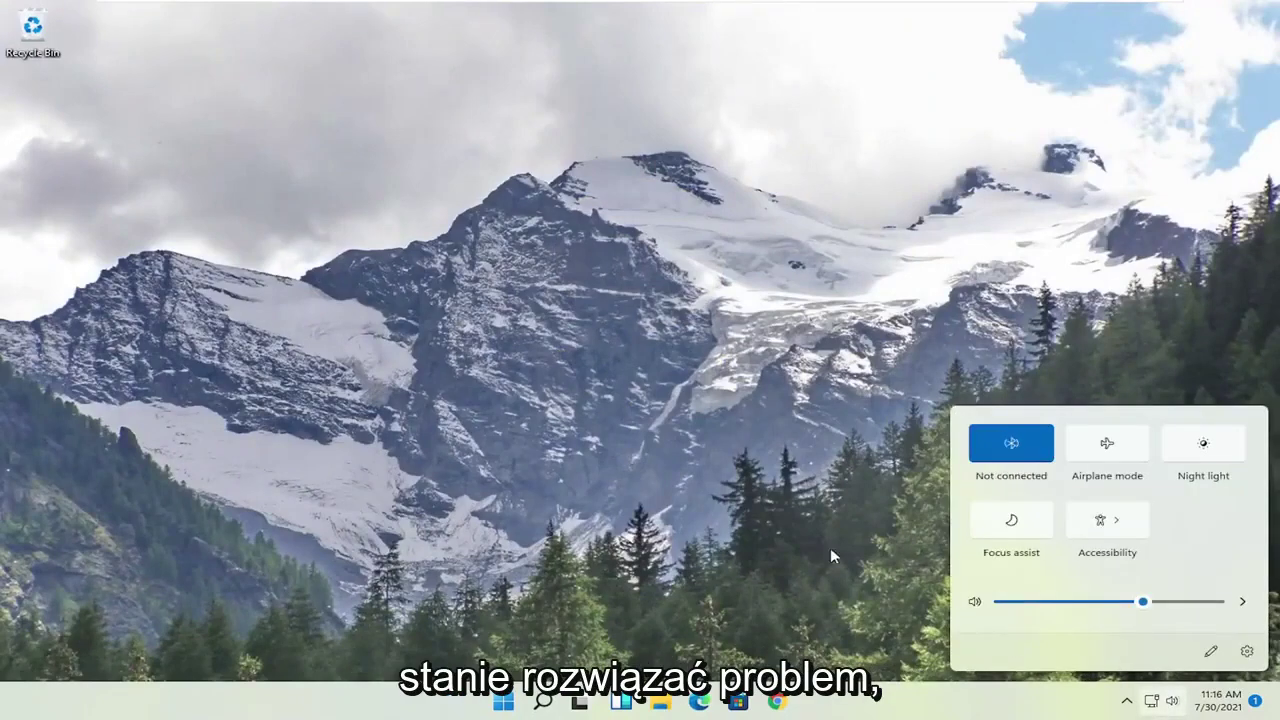
drag(1012, 601, 988, 606)
click(641, 514)
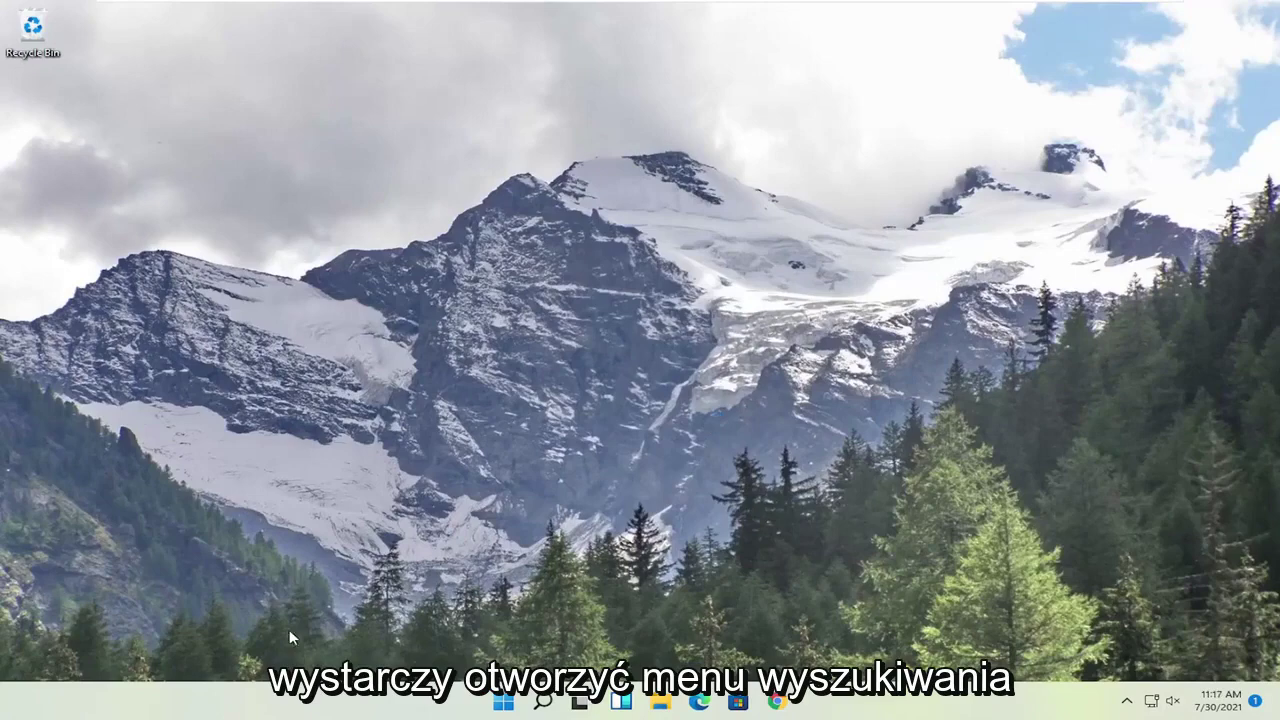
Step: Open the Settings app through a Start search for 'settings'
click(505, 704)
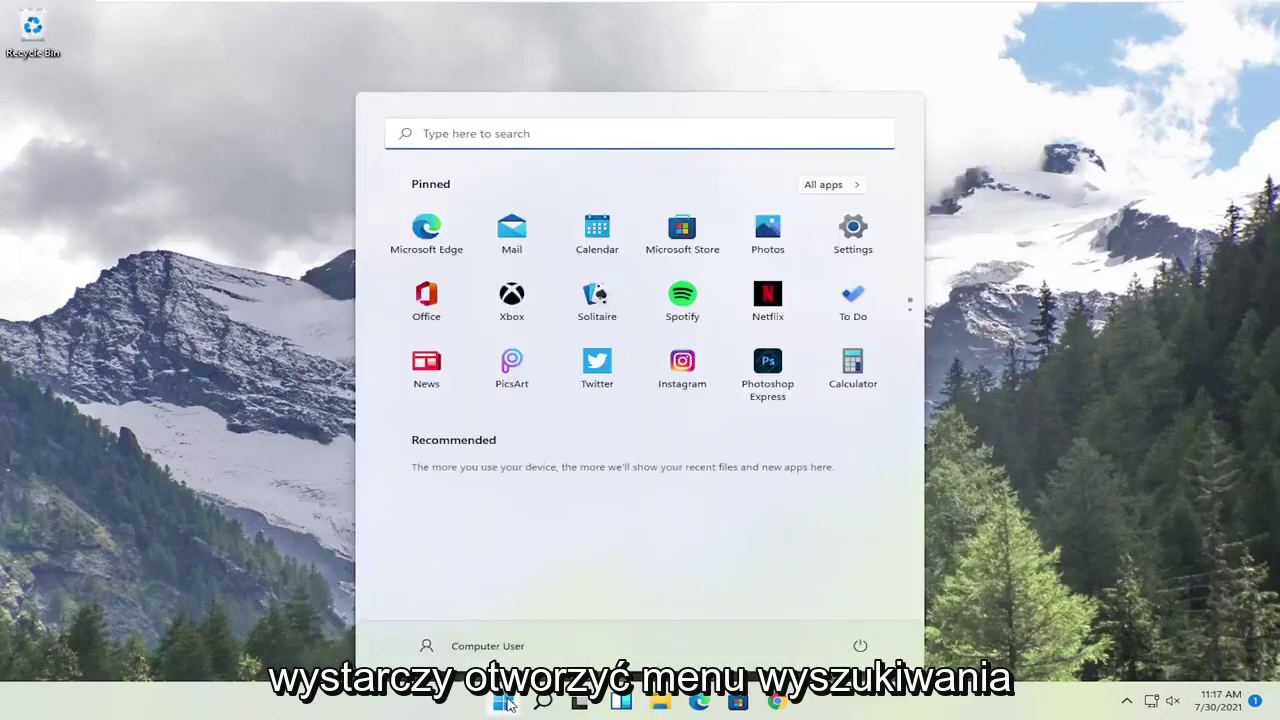
text(netw)
key(BackSpace)
key(BackSpace)
key(BackSpace)
text(settings)
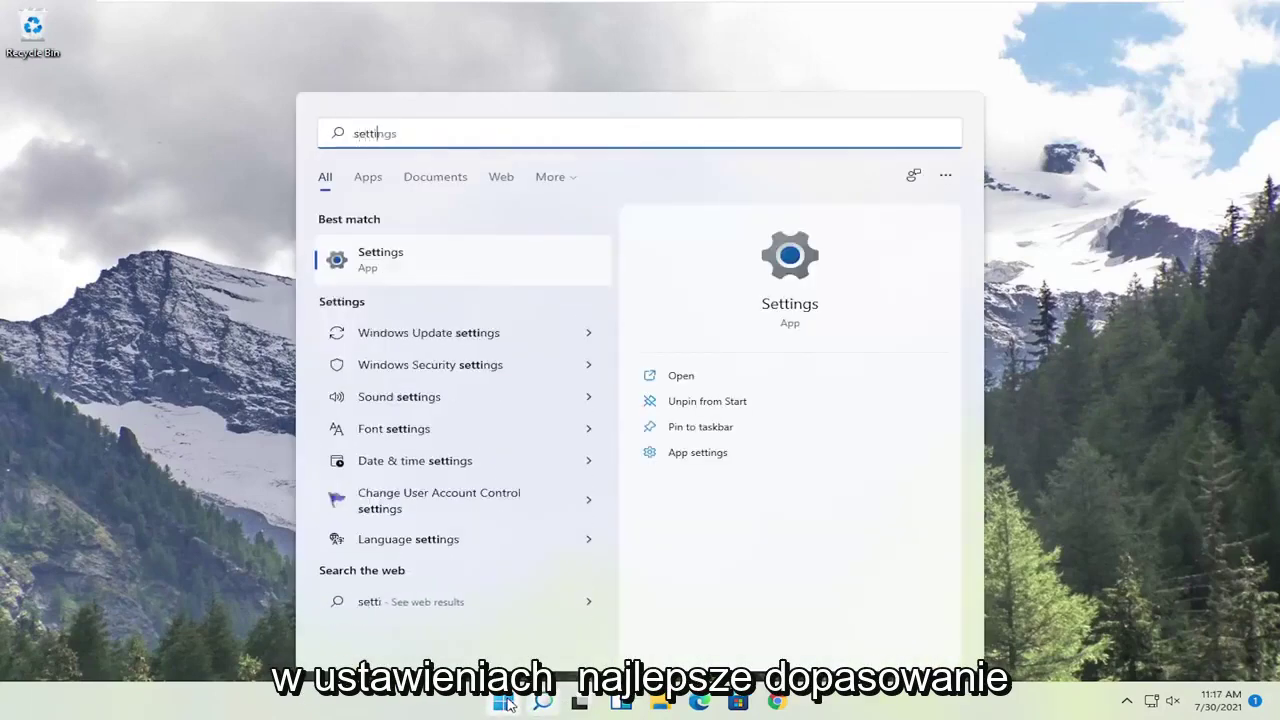
click(400, 258)
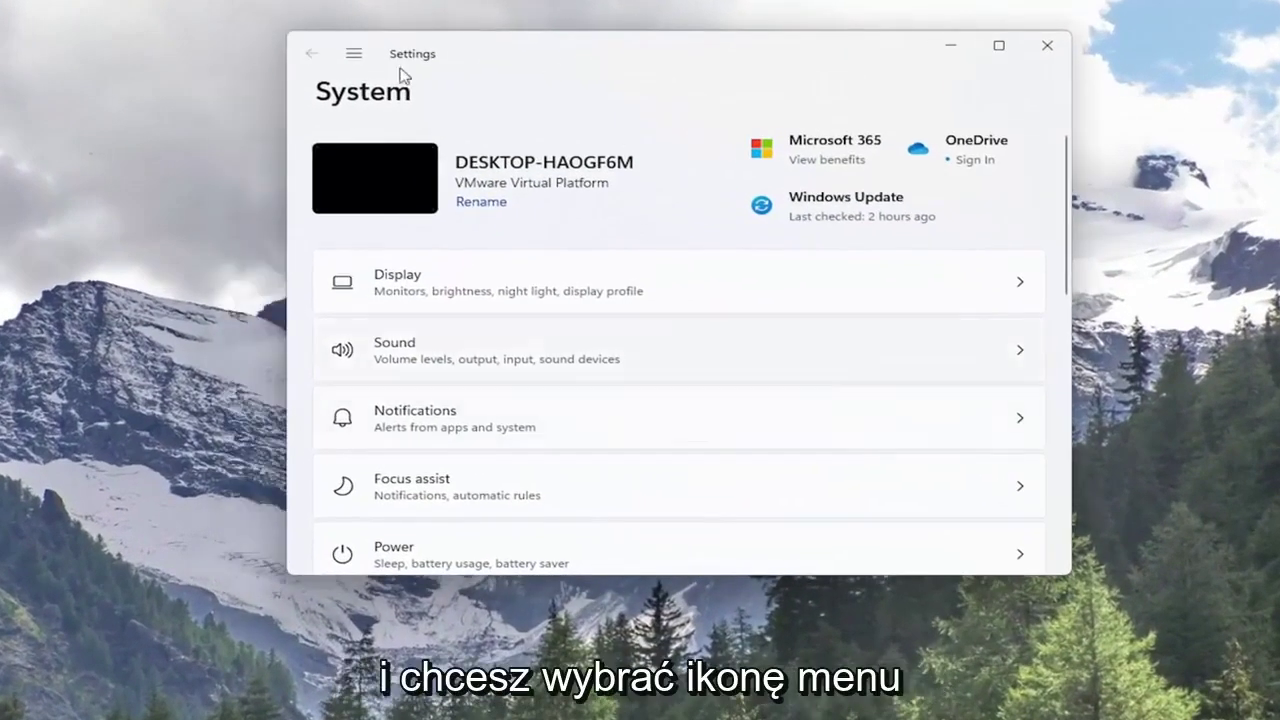
Step: Go to Network & internet > Advanced network settings > Network reset
click(353, 55)
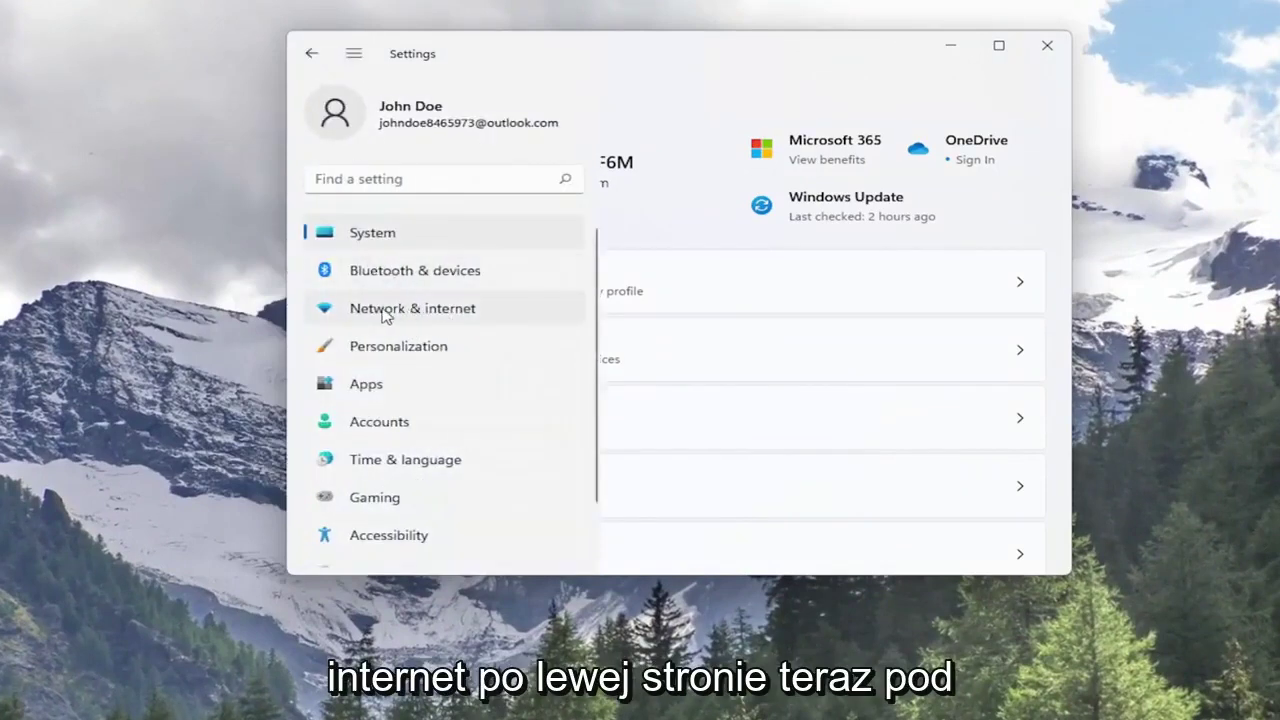
click(414, 308)
scroll(449, 317, down, 2)
scroll(526, 323, down, 3)
click(403, 323)
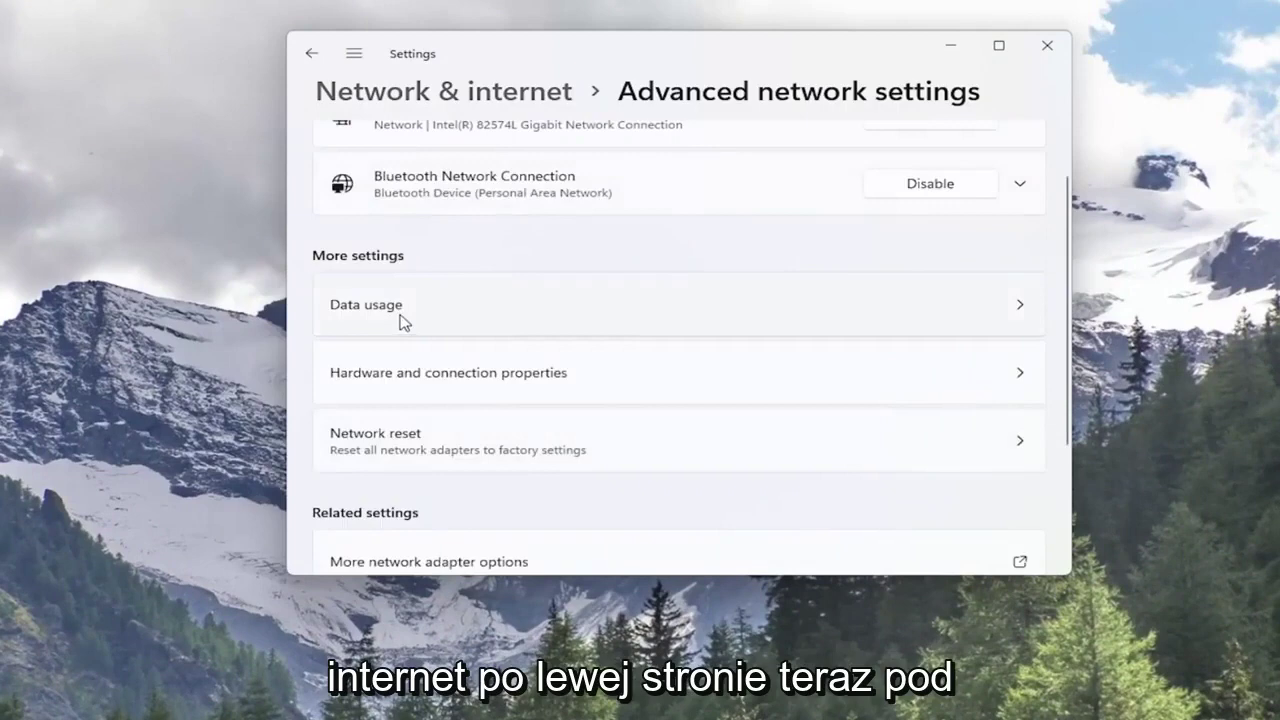
scroll(403, 323, up, 1)
scroll(400, 342, down, 1)
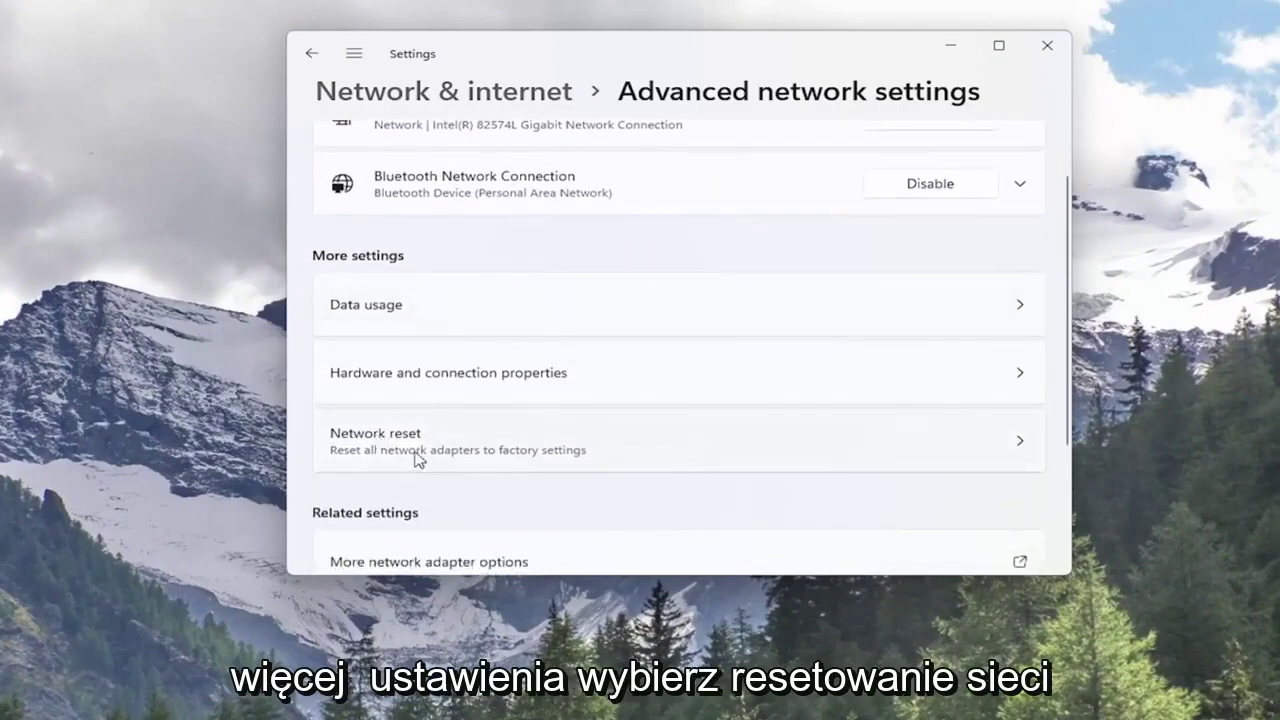
click(464, 462)
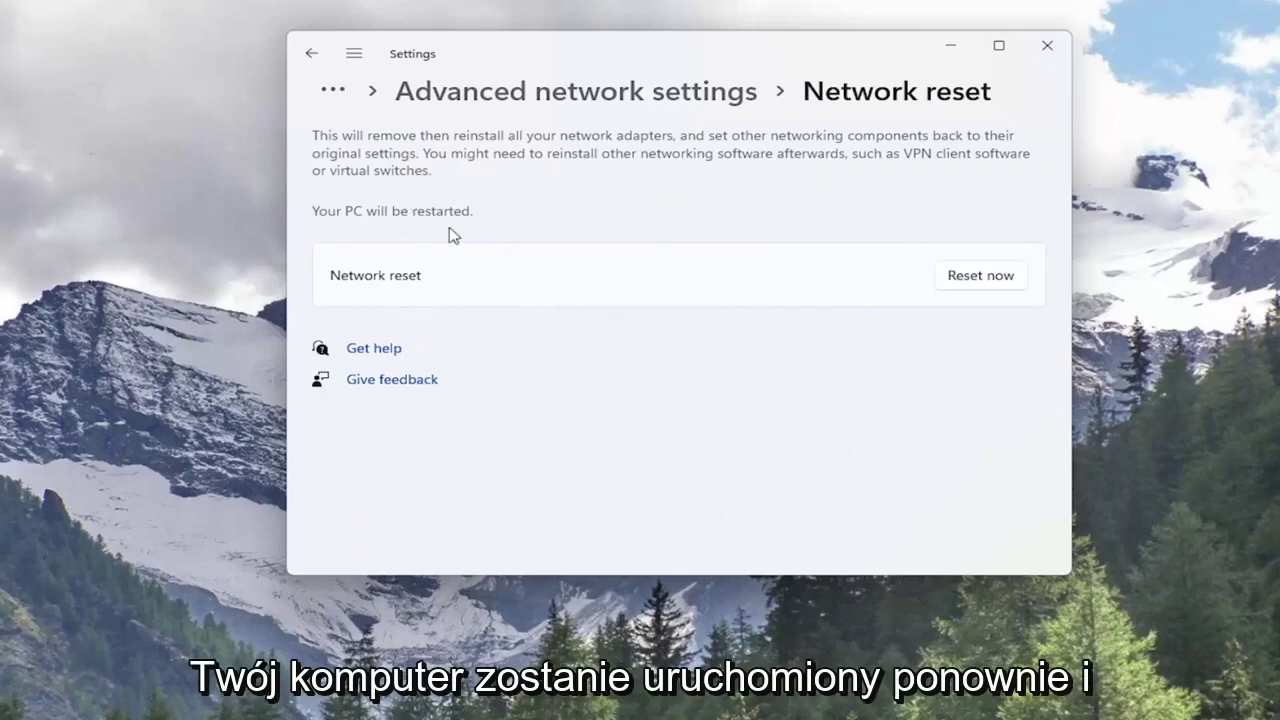
Step: Start the network reset with Reset now and confirm it with Yes
click(988, 284)
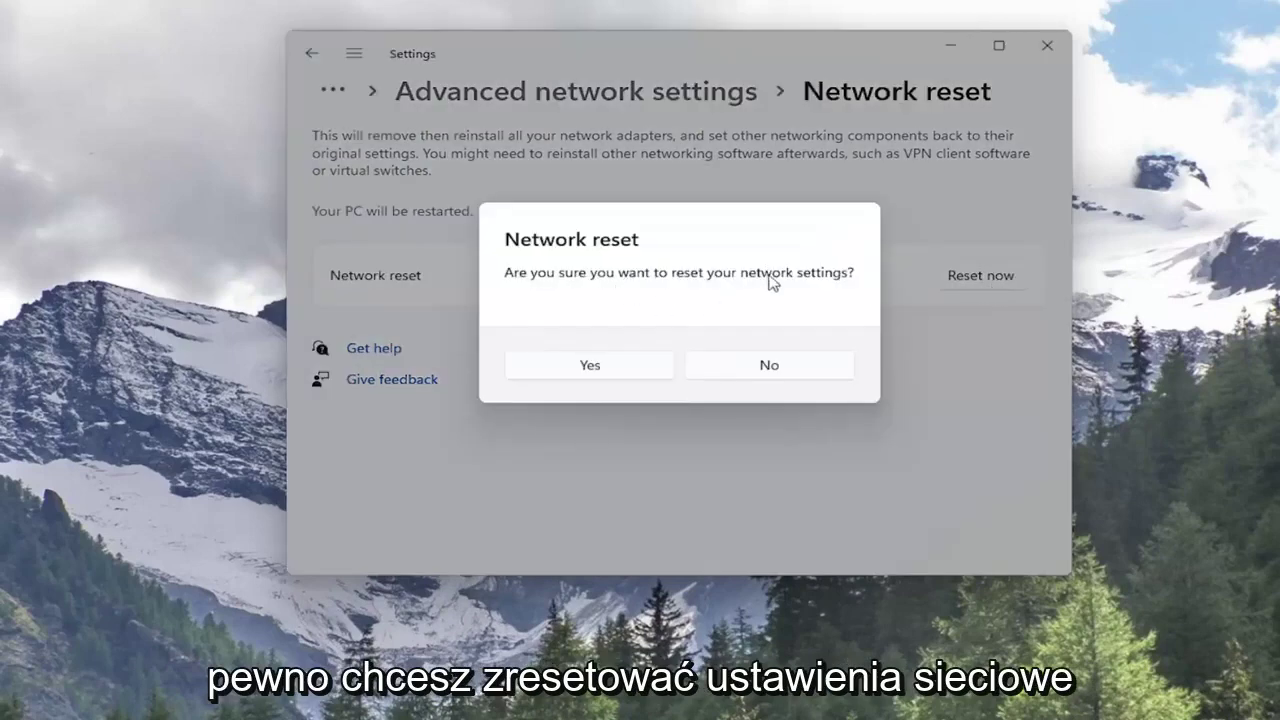
click(614, 372)
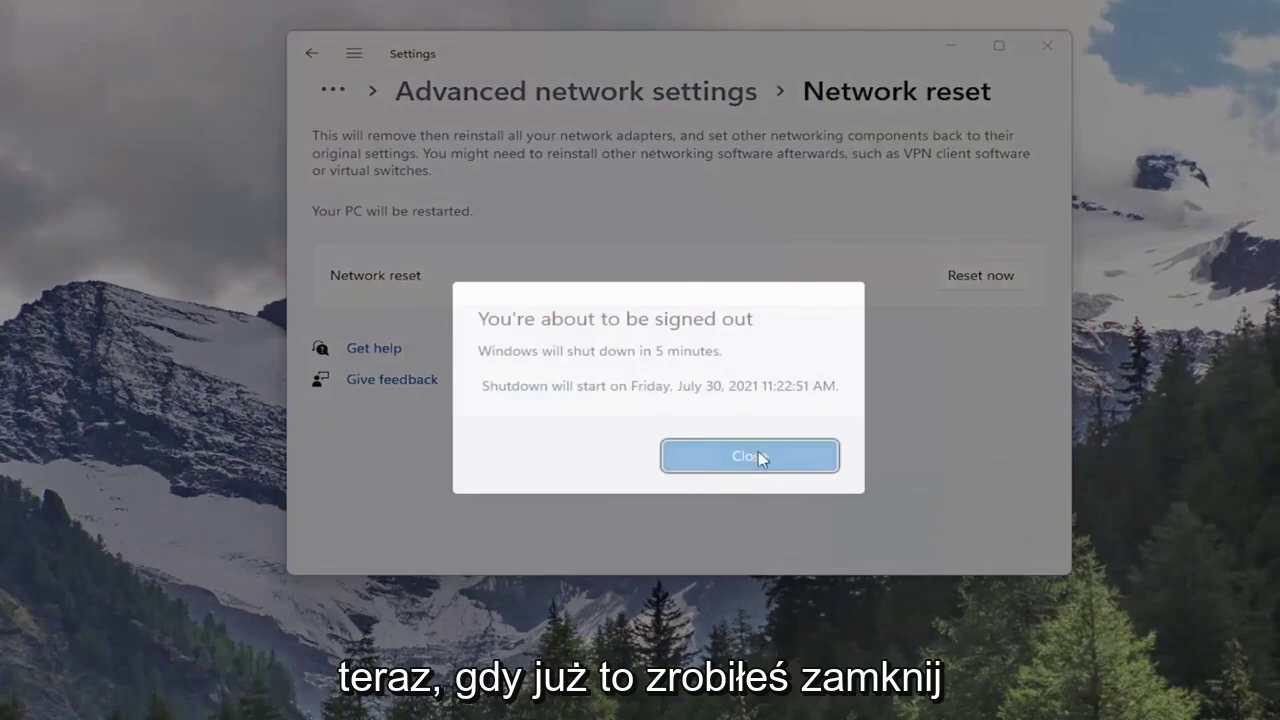